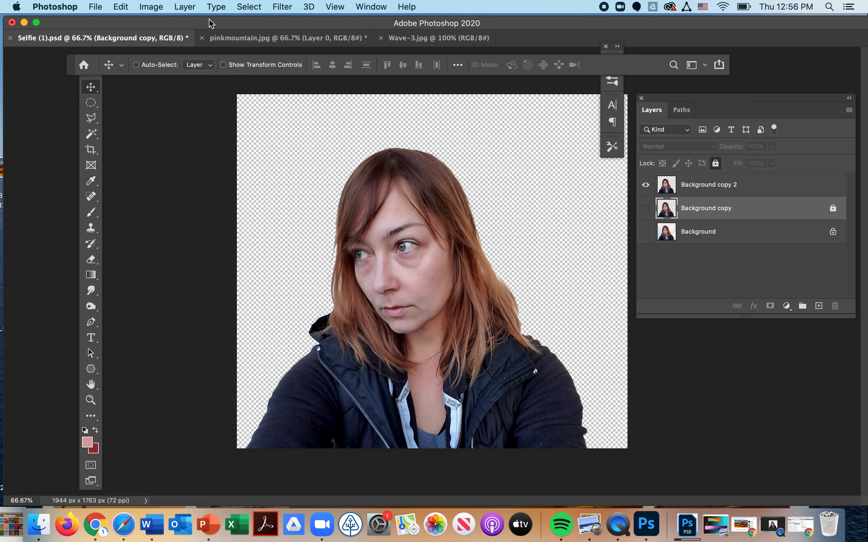
Place the red curtain screenshot from the desktop into the Selfie document at its original size, and close the Wave-3.jpg document
left_click_drag(209, 21, 243, 20)
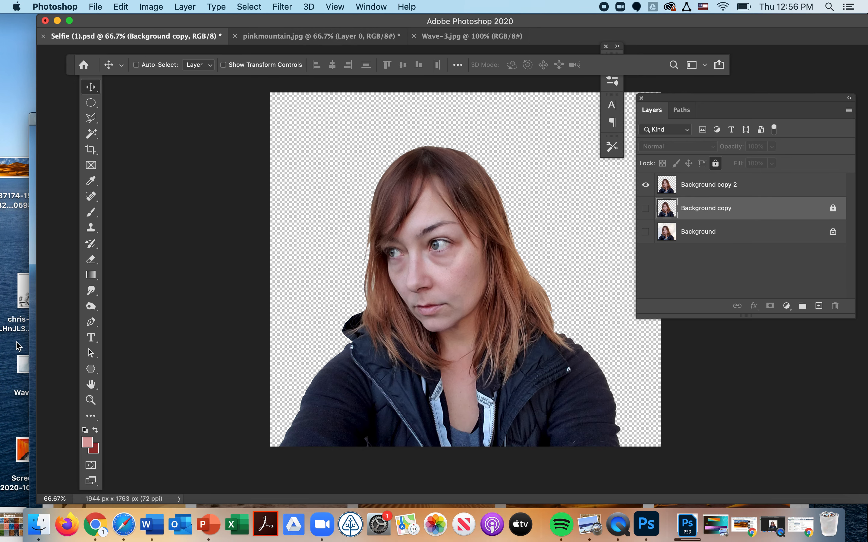
left_click(21, 458)
left_click_drag(22, 457, 339, 270)
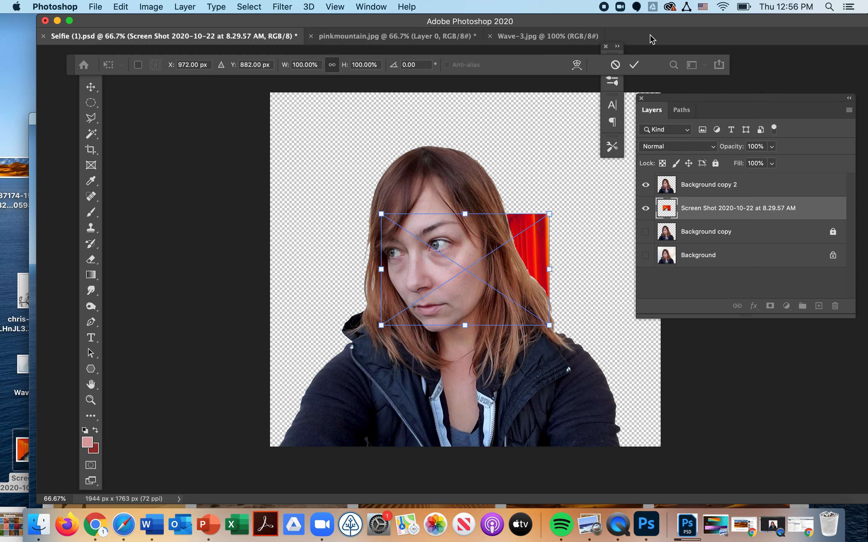
left_click(491, 36)
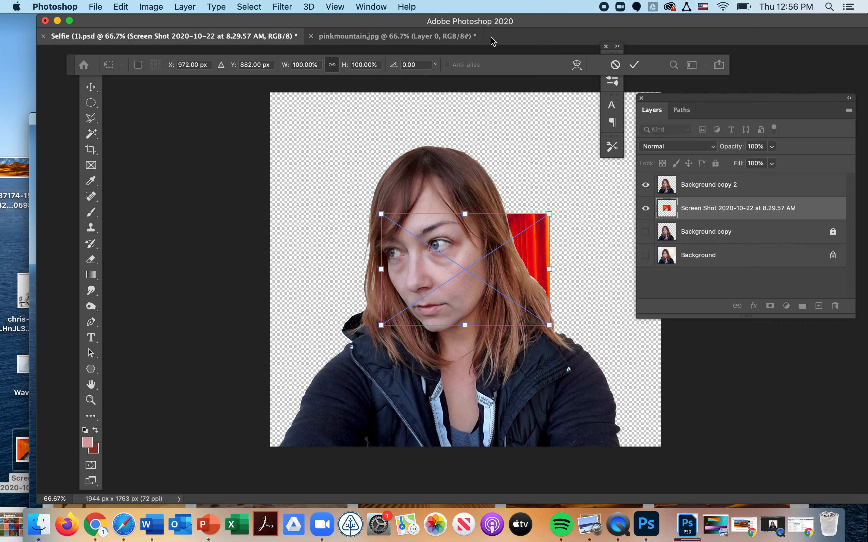
left_click(90, 7)
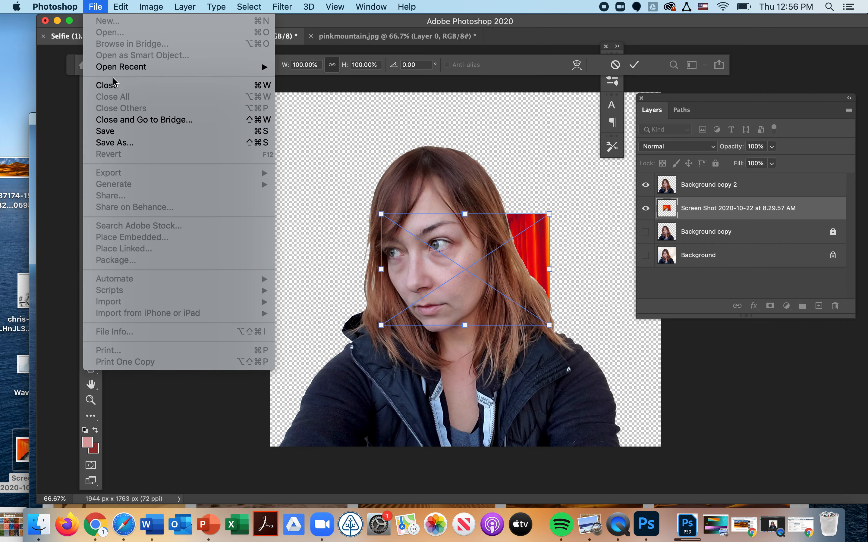
mouse_move(114, 68)
left_click(520, 128)
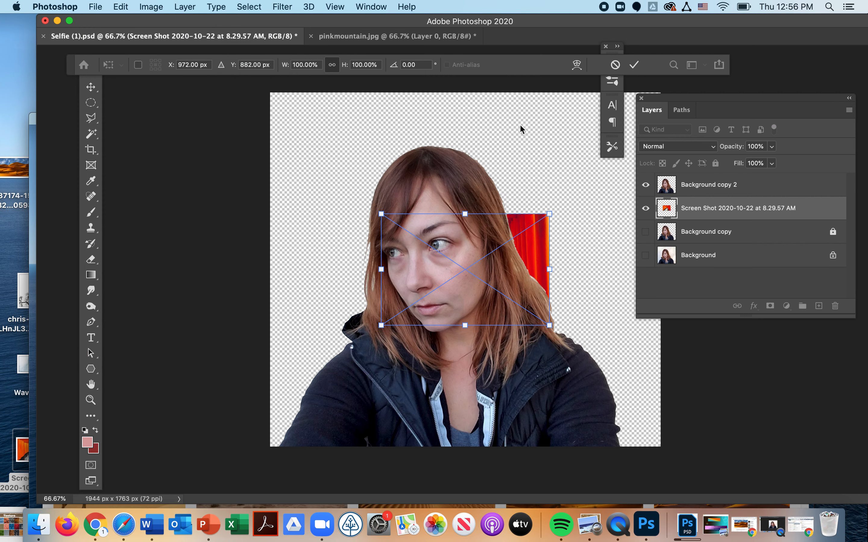
key("Return")
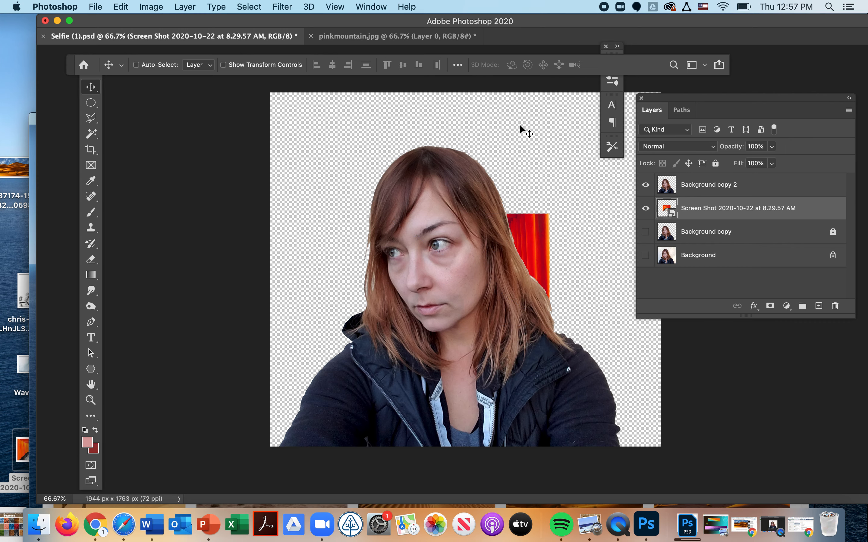
left_click(96, 8)
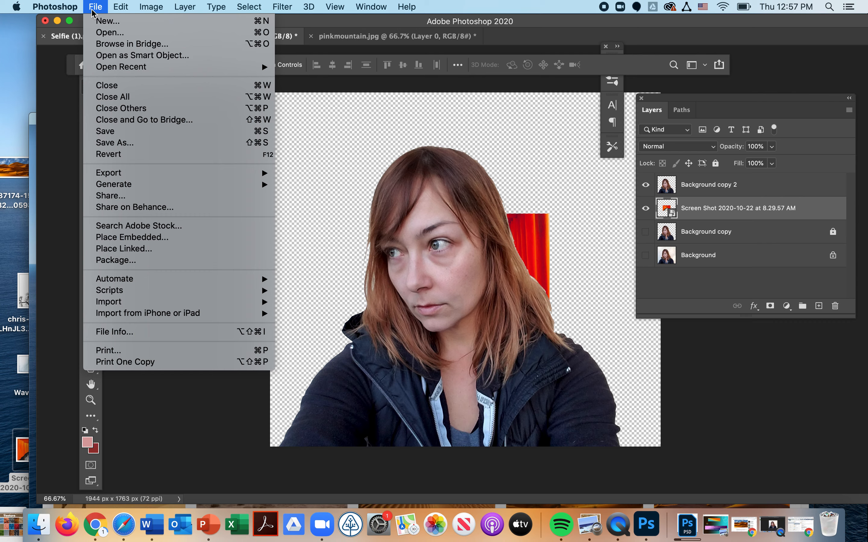
left_click(94, 34)
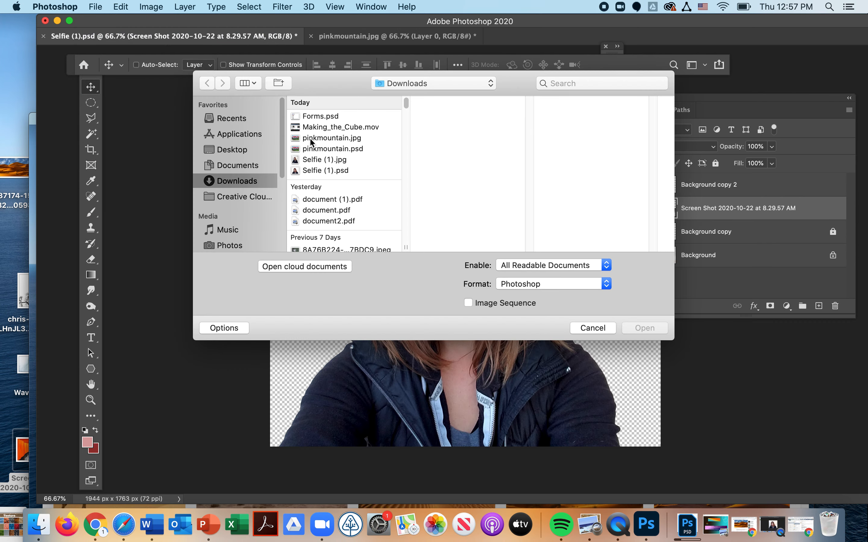
left_click(311, 139)
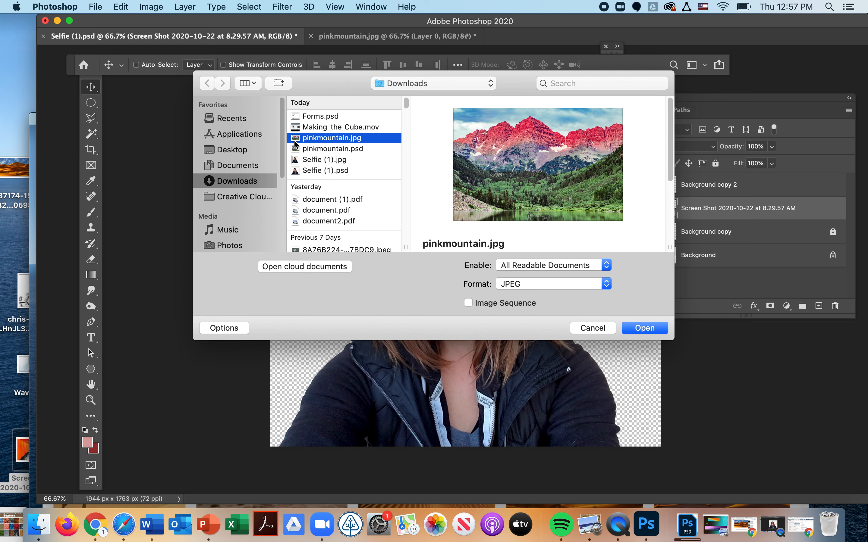
left_click(249, 154)
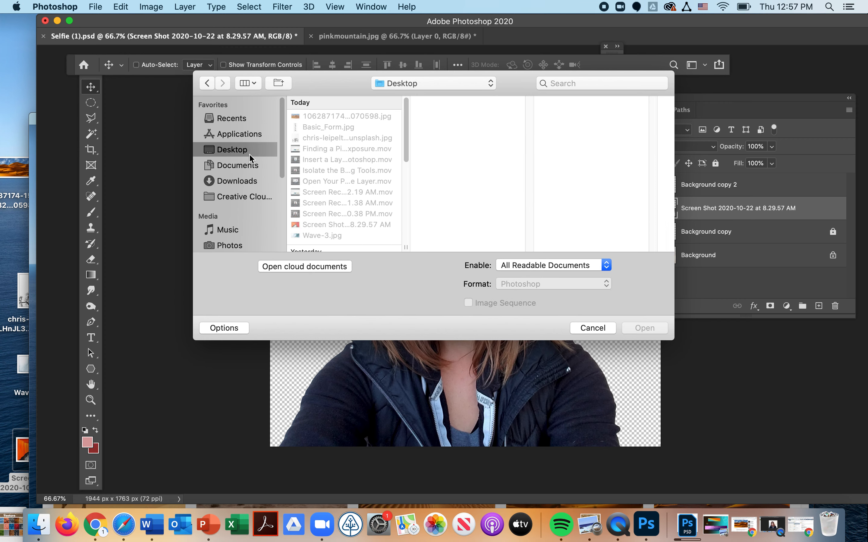
left_click(322, 152)
left_click(321, 119)
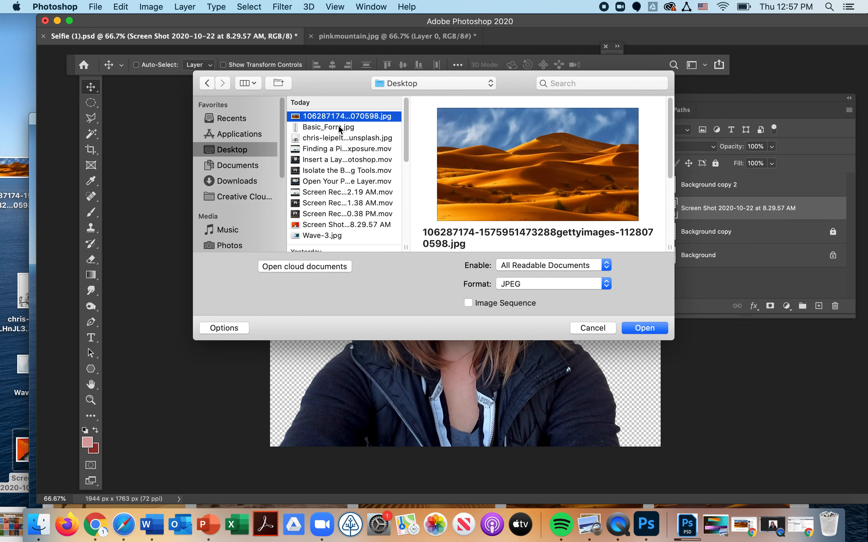
left_click(666, 329)
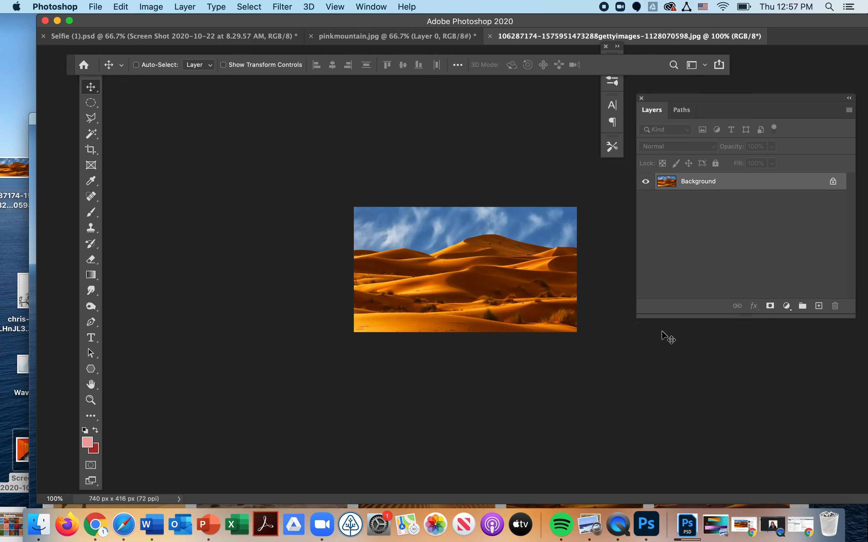
Duplicate Layer 0 of pinkmountain.jpg into the Selfie (1).psd document
left_click(409, 36)
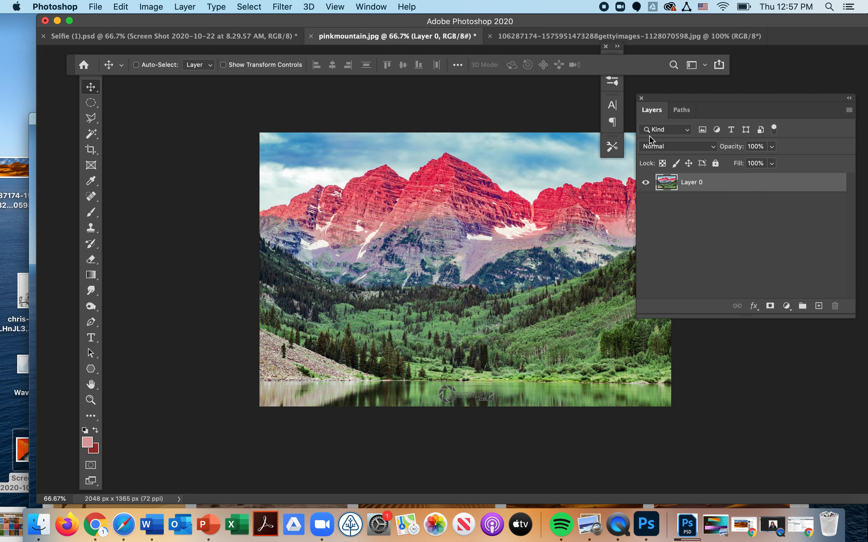
right_click(689, 183)
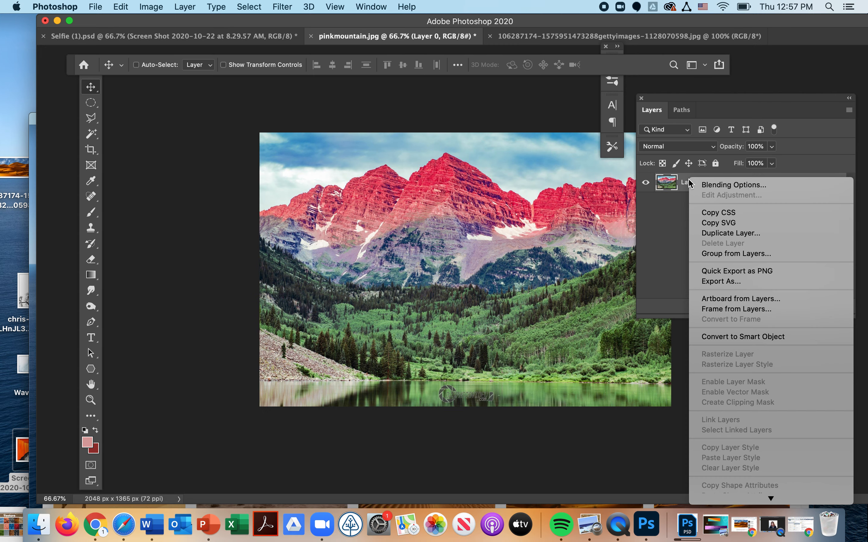
left_click(715, 233)
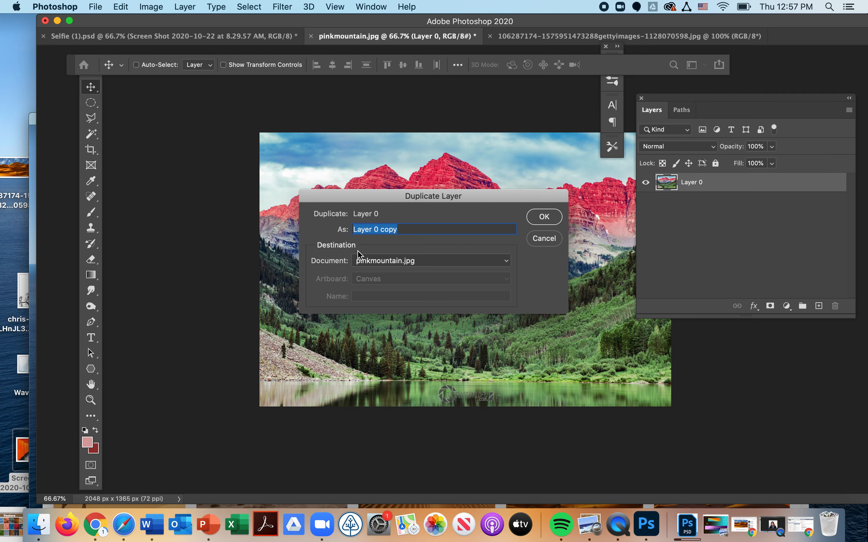
left_click(363, 260)
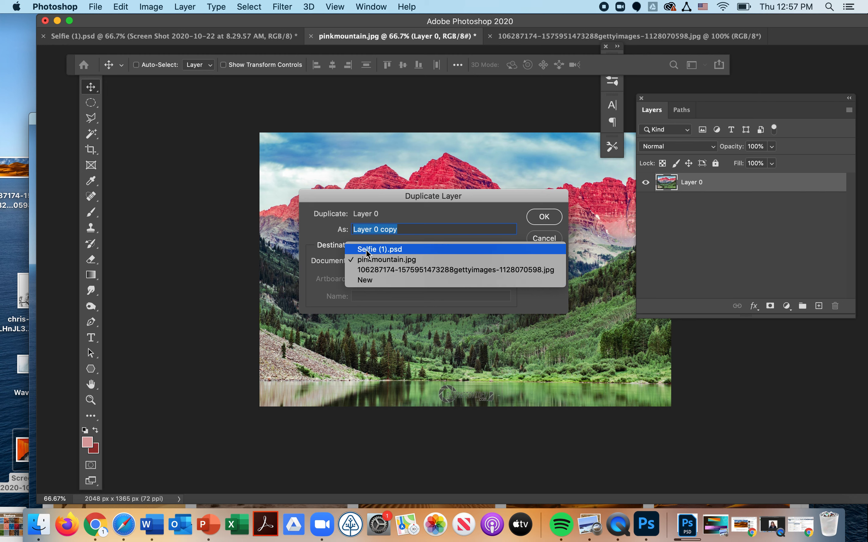
left_click(367, 251)
left_click(538, 217)
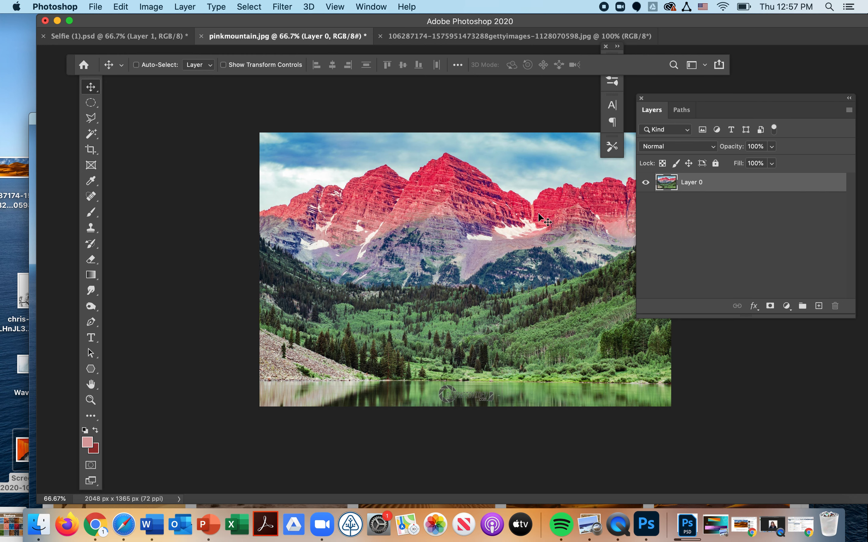
Place the Wave-3 image from the desktop into the Selfie (1).psd document and commit the placement
left_click(520, 37)
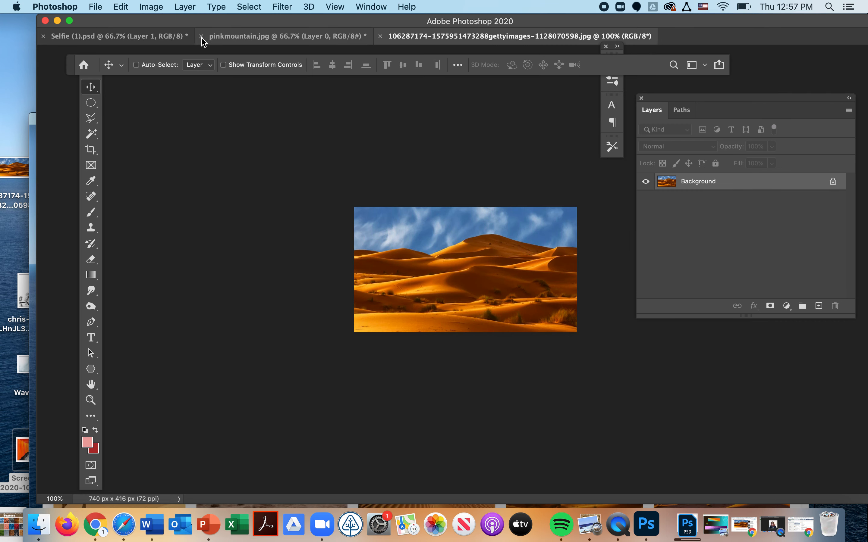
left_click_drag(486, 21, 543, 20)
left_click(2, 365)
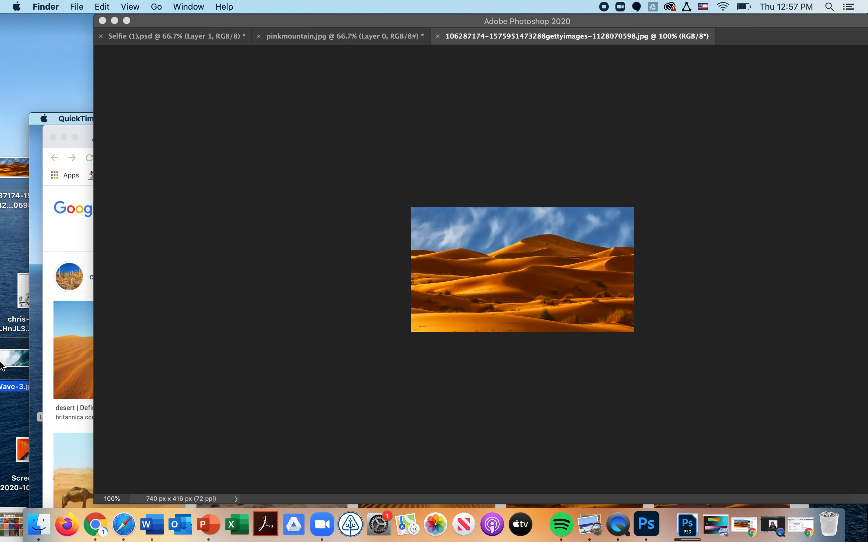
left_click(221, 34)
left_click_drag(10, 358, 480, 271)
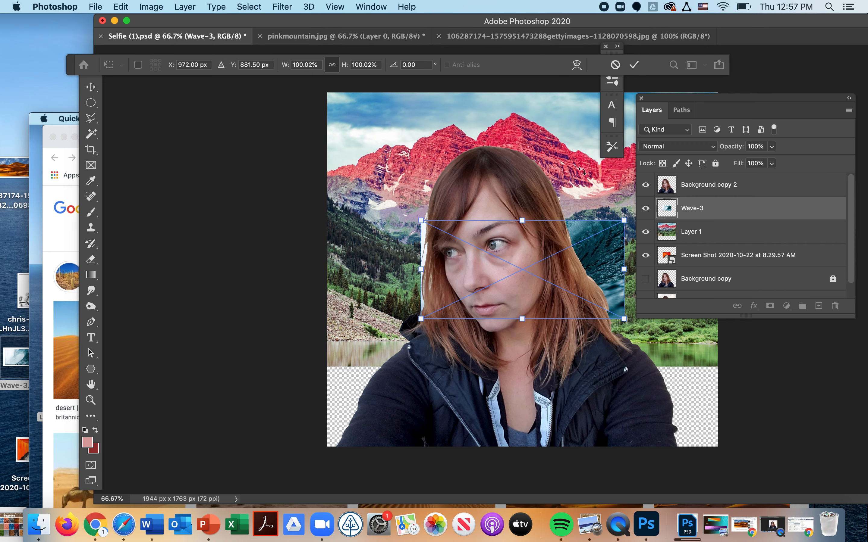
key("Return")
Hide the mountain Layer 1, the Wave-3 layer and the screenshot layer, leaving only the cut-out portrait visible
left_click(646, 231)
left_click(646, 208)
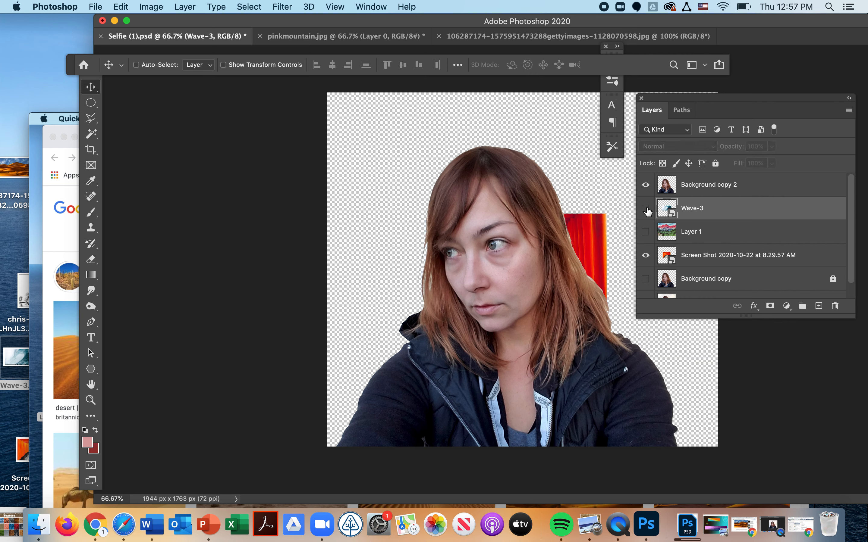
left_click(646, 255)
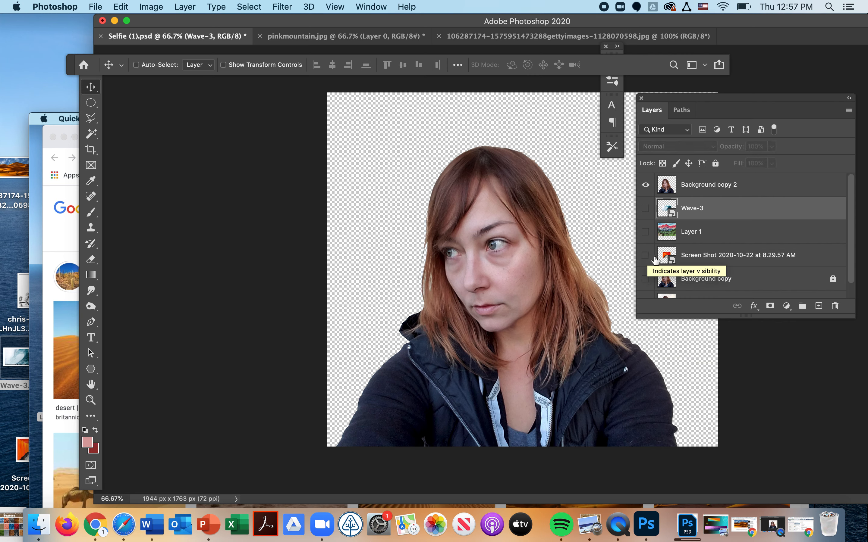
Move the Wave-3, Layer 1 and screenshot layers above Background copy 2 in the layer stack, and show only Wave-3 among them
left_click_drag(718, 210, 713, 180)
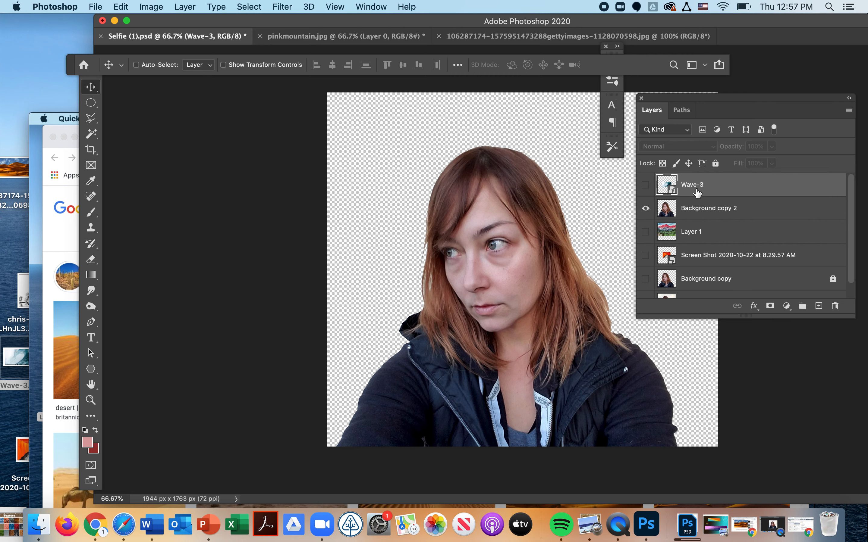
left_click(645, 186)
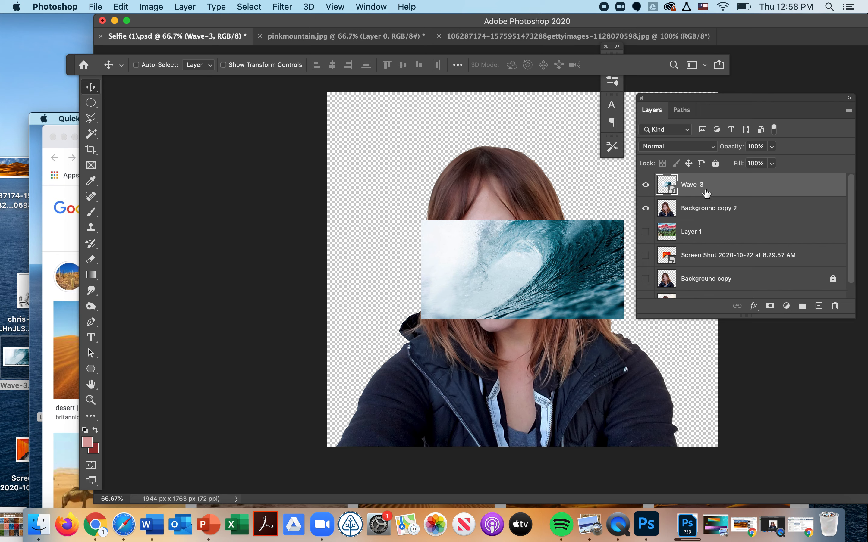
left_click_drag(713, 235, 710, 203)
left_click(646, 209)
left_click(645, 209)
left_click(645, 254)
left_click_drag(685, 257, 682, 221)
left_click(645, 232)
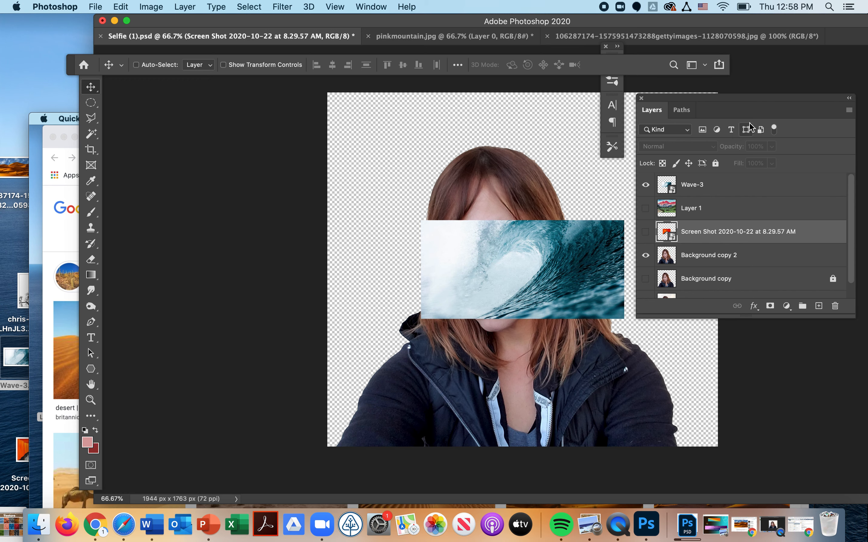
Lower the opacity of the Wave-3 layer to 71%
left_click(708, 185)
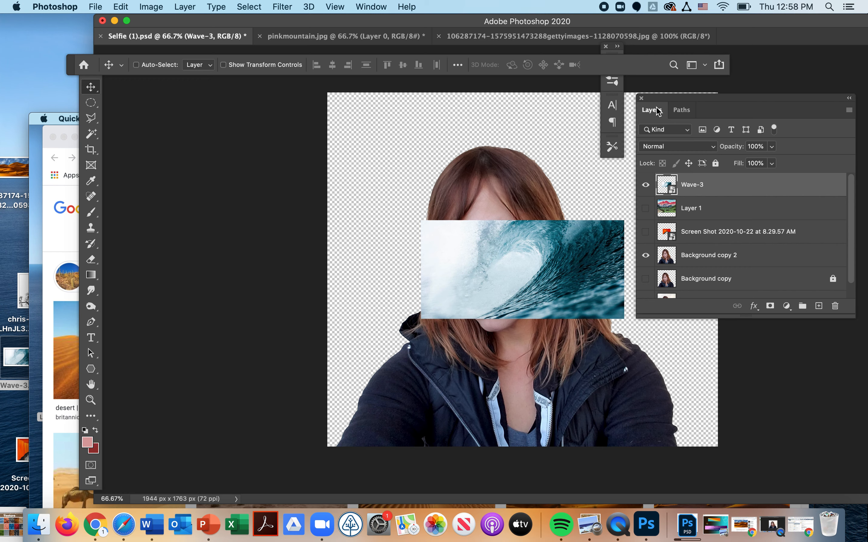
left_click(771, 147)
mouse_move(771, 166)
left_mouse_down()
mouse_move(733, 168)
mouse_move(756, 162)
left_mouse_up()
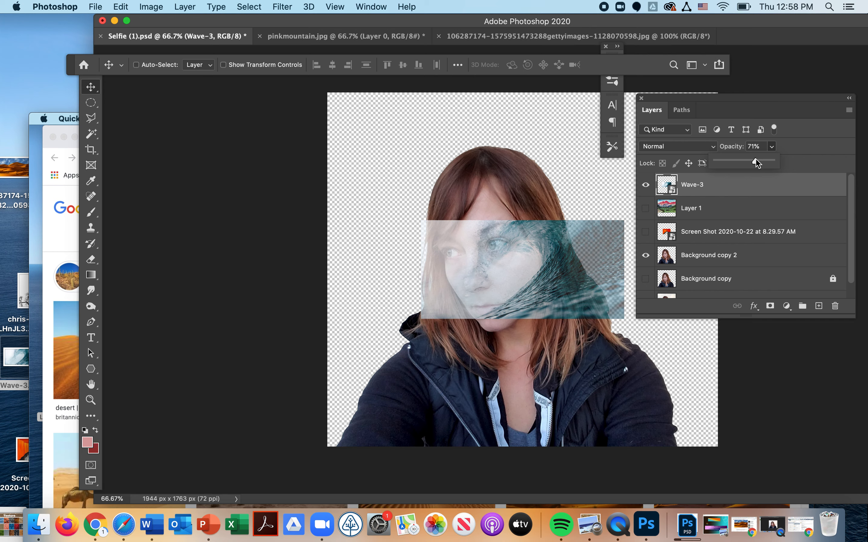
Free-transform the Wave-3 layer, scaling it to about 201% and centering it horizontally over the portrait
key("super+t")
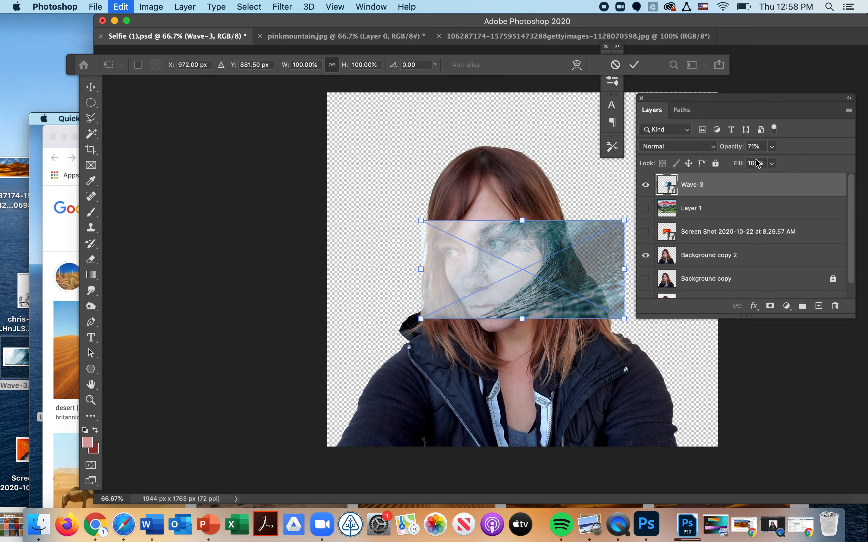
left_click_drag(515, 235, 516, 169)
left_click_drag(423, 253, 332, 371)
left_click_drag(431, 277, 494, 305)
left_click_drag(358, 349, 308, 445)
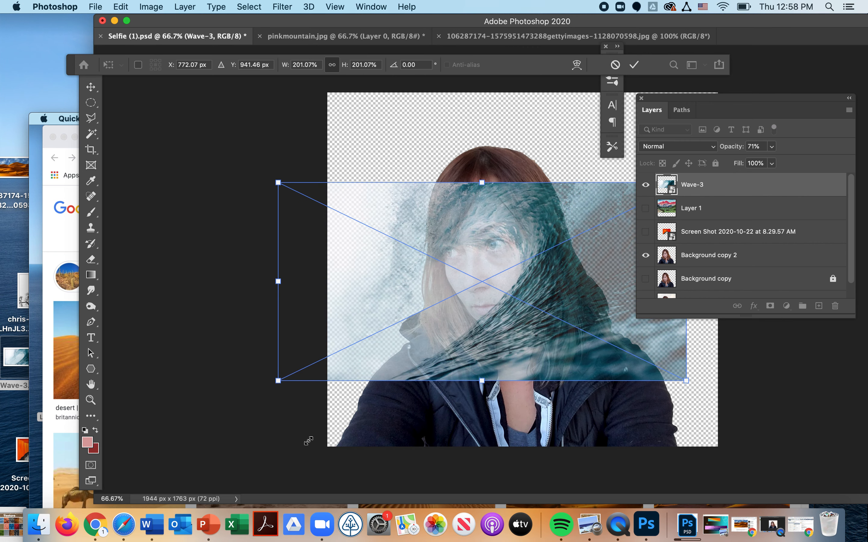
left_click_drag(394, 259, 438, 254)
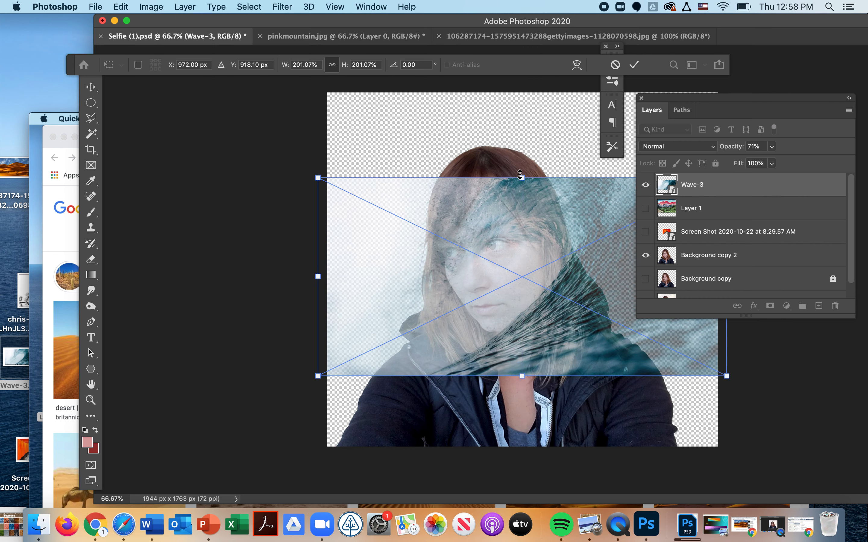
Enlarge the wave image to about 282% and shift it so its lower edge meets the bottom of the canvas
left_click_drag(523, 177, 522, 154)
left_click_drag(293, 265, 319, 264)
left_click_drag(319, 369, 224, 525)
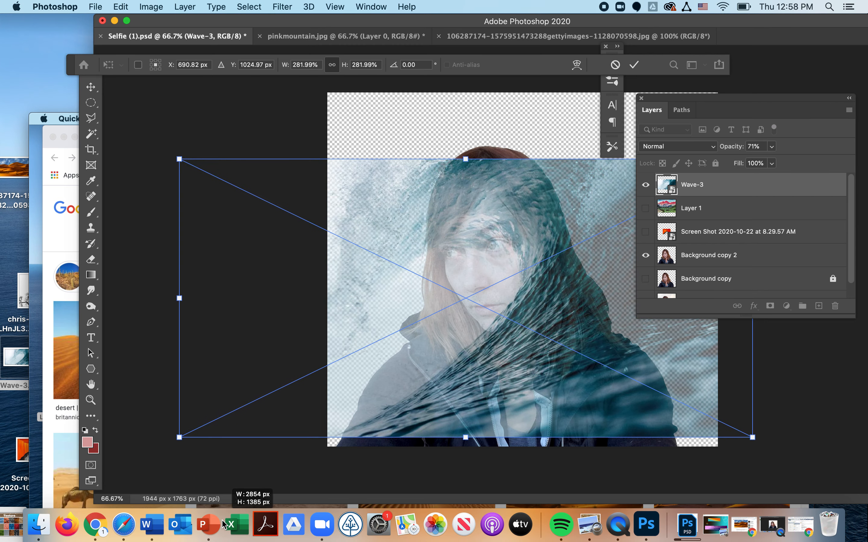
left_click_drag(433, 365, 493, 377)
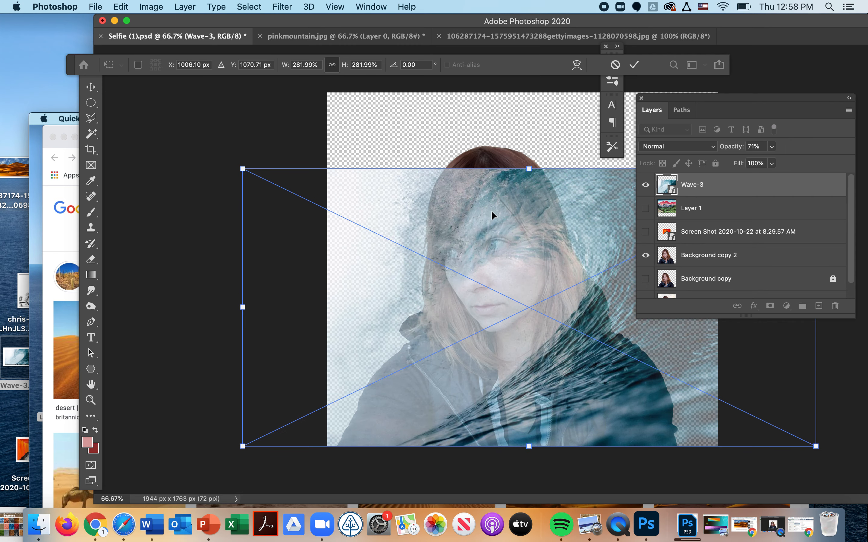
Reshape the wave image to about 267% width and 293% height, with its upper edge level with the top of the head
left_click_drag(530, 169, 530, 145)
left_click_drag(500, 174, 521, 177)
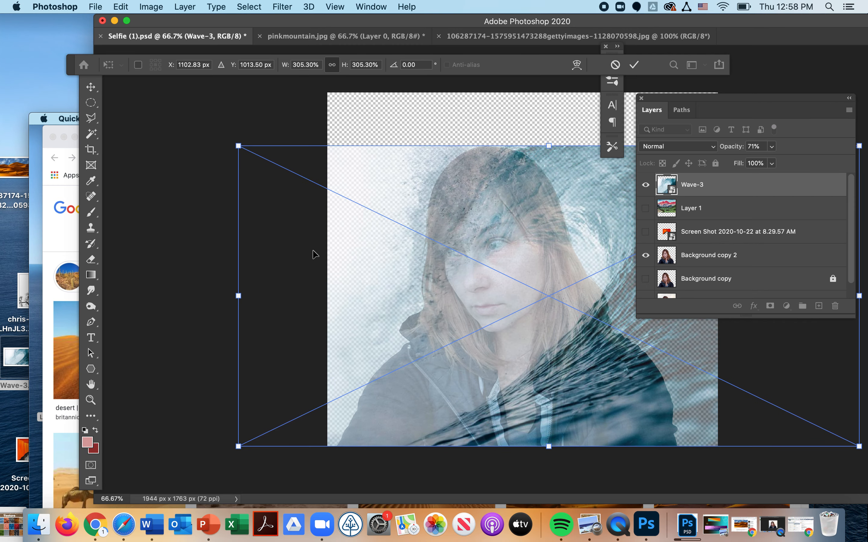
left_click_drag(246, 298, 316, 297)
left_click_drag(446, 277, 387, 272)
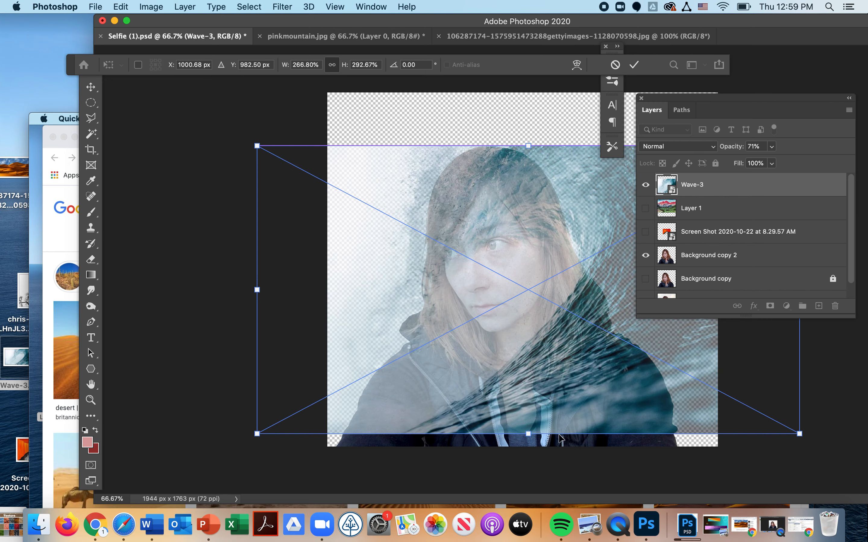
Scale the wave image to about 218% width and 239% height, keep its upper edge at the top of the head, and apply the transform
left_click_drag(566, 364, 573, 366)
left_click_drag(264, 436, 329, 400)
left_click_drag(456, 374, 406, 382)
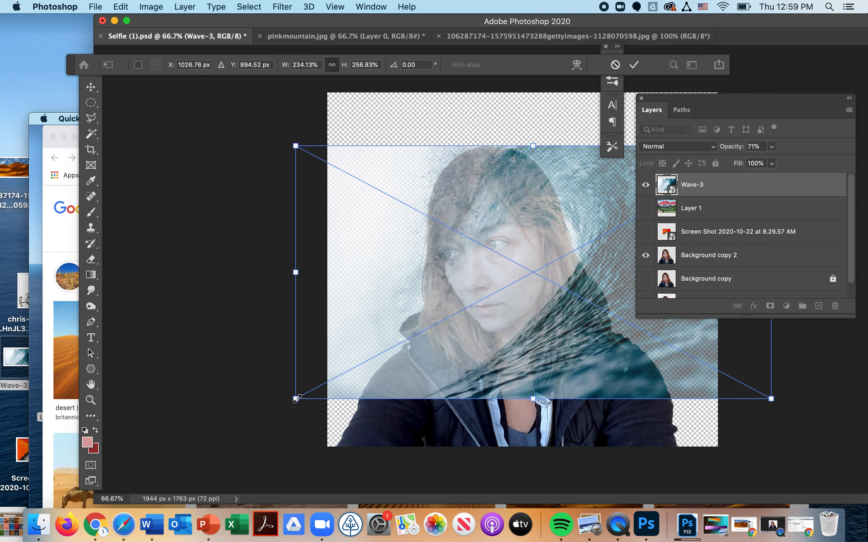
left_click_drag(296, 399, 330, 380)
left_click_drag(438, 351, 414, 359)
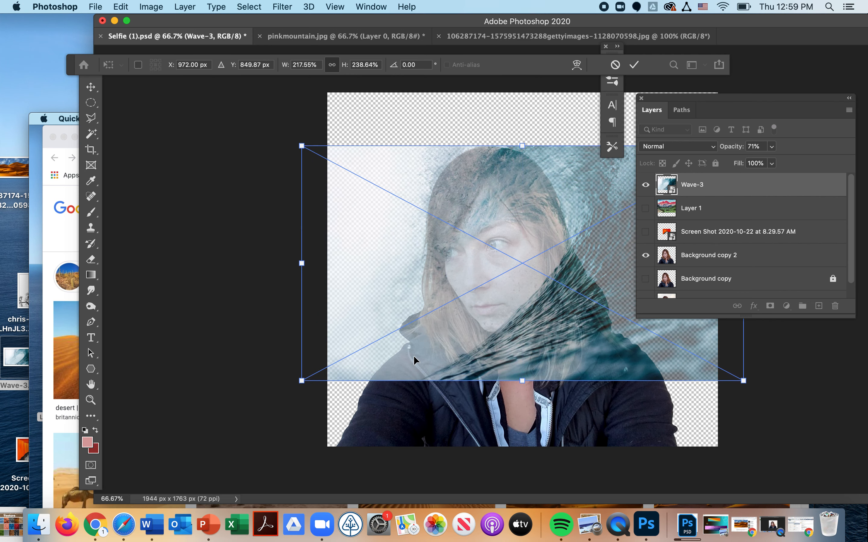
key("Return")
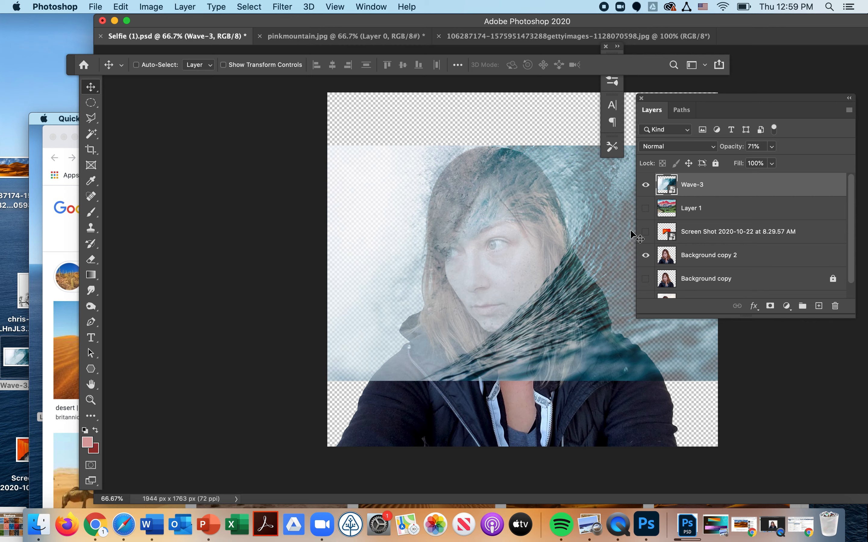
Hide the Wave-3 layer and show the pink mountain image on Layer 1
left_click(645, 185)
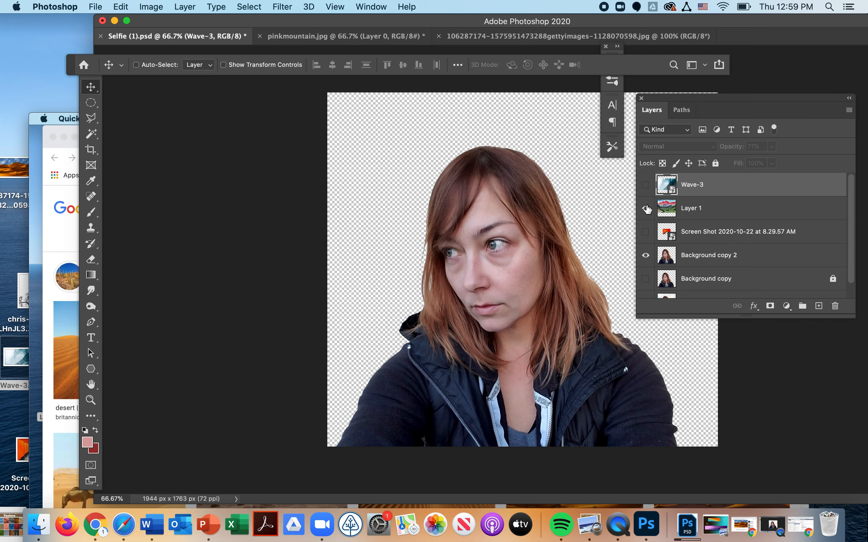
left_click(646, 209)
left_click_drag(569, 231, 572, 279)
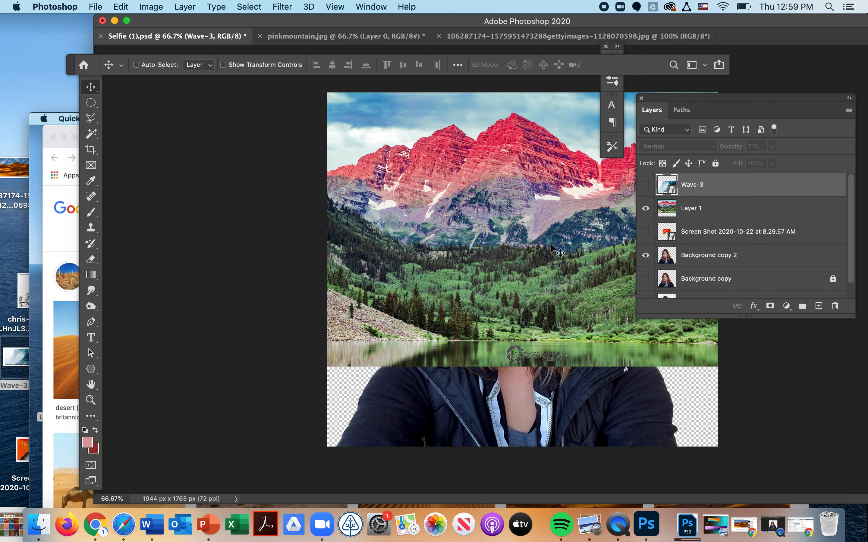
Lower the opacity of Layer 1 to 53%
left_click(690, 215)
left_click(770, 146)
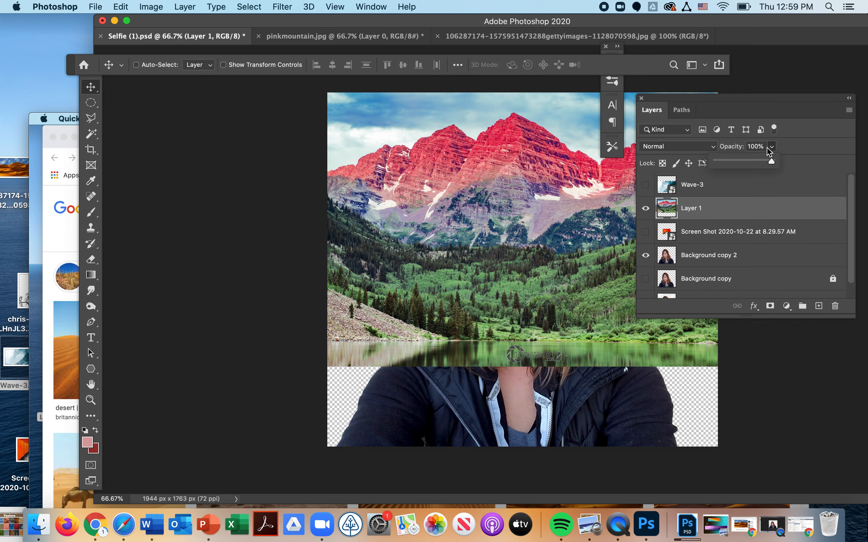
left_click_drag(772, 164, 746, 166)
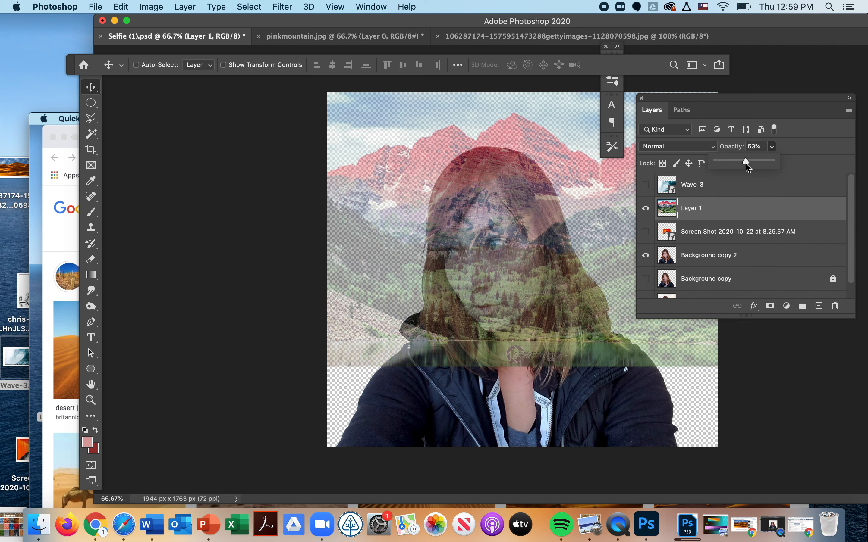
Move and enlarge the mountain image to span the canvas width from the top of the head downward, with the red peak over the forehead
left_click_drag(536, 242, 519, 283)
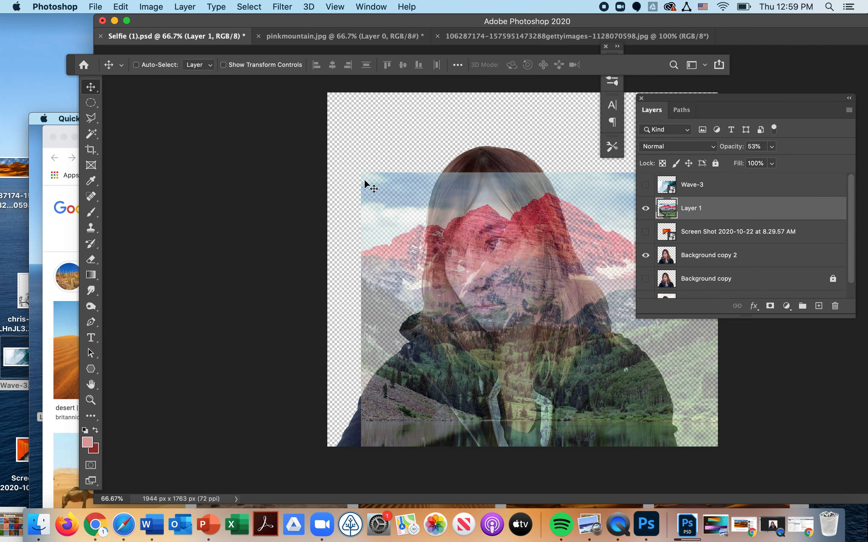
key("super+t")
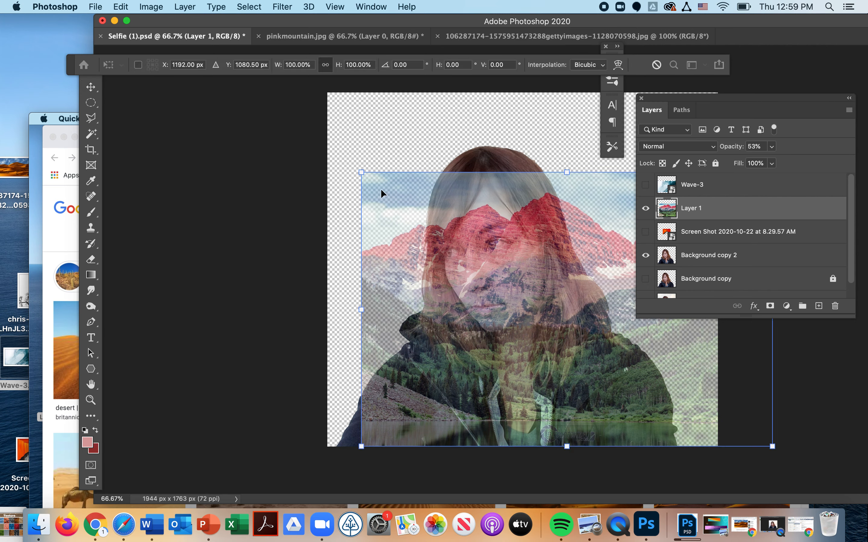
left_click_drag(360, 172, 317, 137)
left_click_drag(498, 206, 359, 212)
left_click_drag(358, 211, 473, 197)
key("Return")
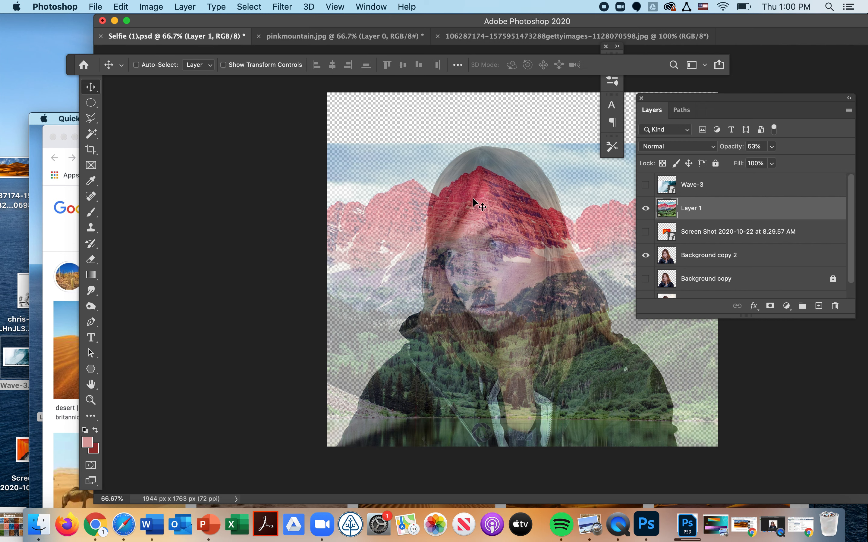